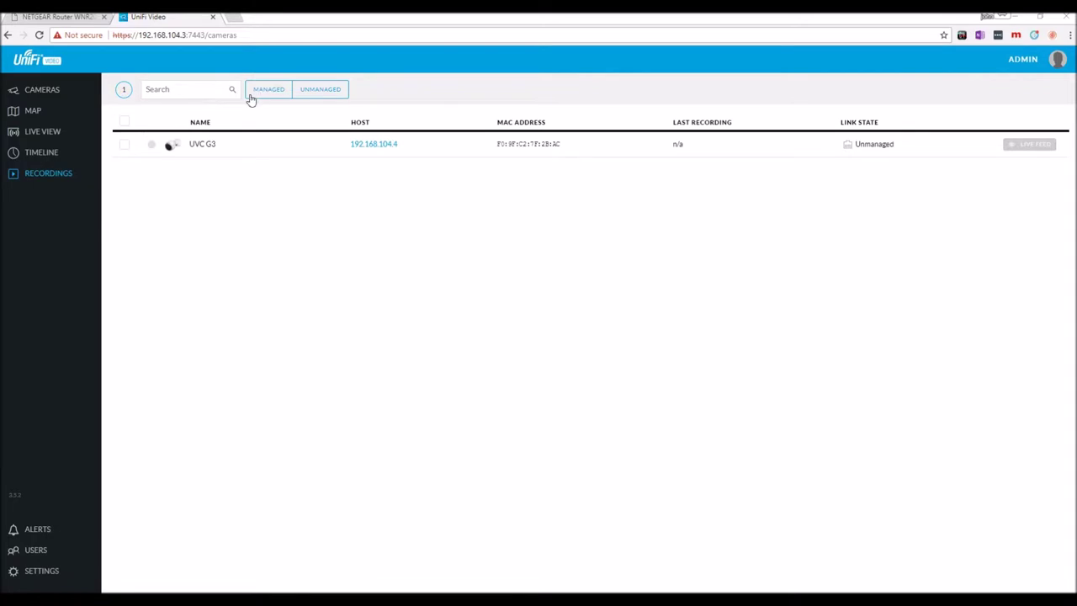
Adopt the UVC G3 as a managed camera using its username and password, then choose to restart it
left_click(190, 148)
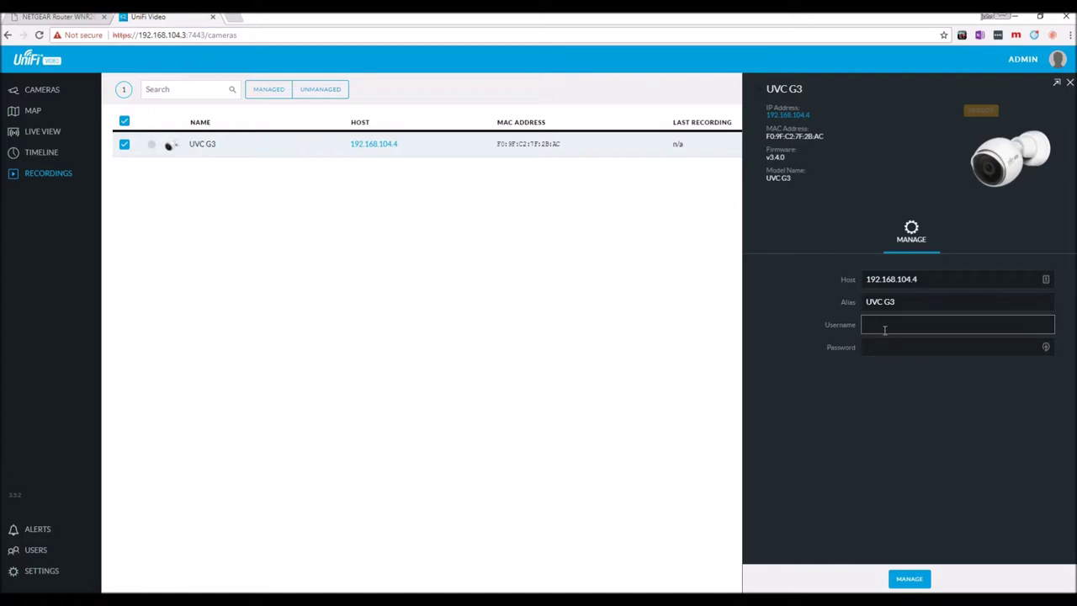
key("Tab")
type("u")
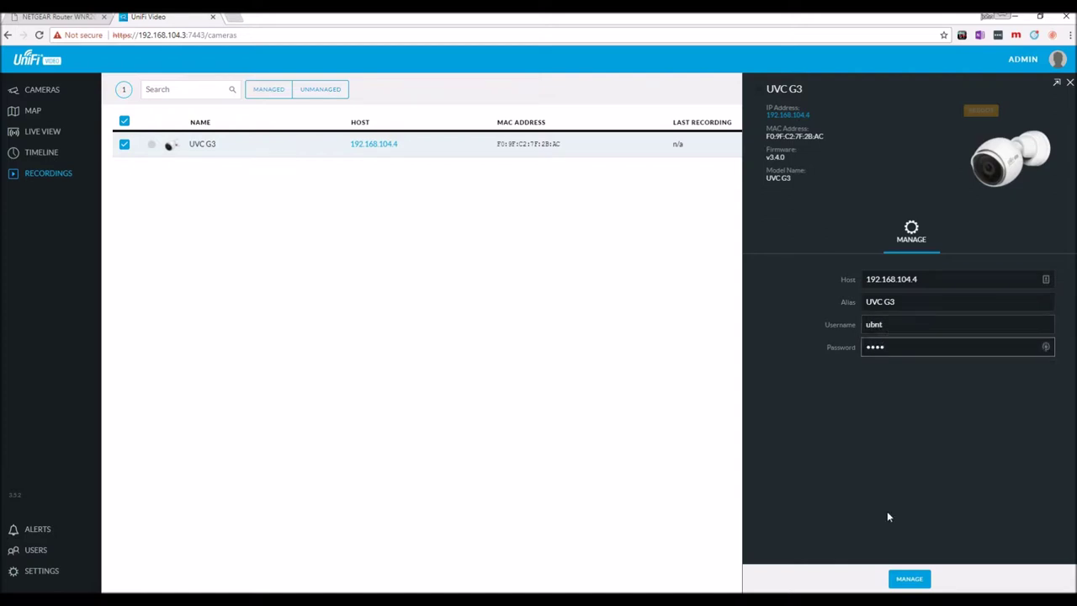
left_click(905, 579)
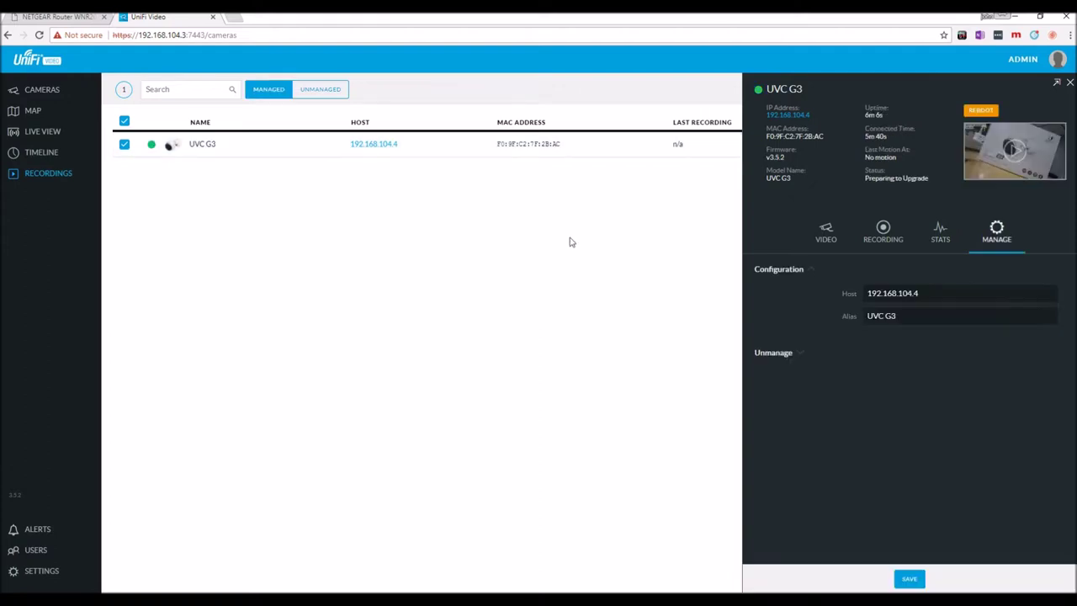
left_click(978, 112)
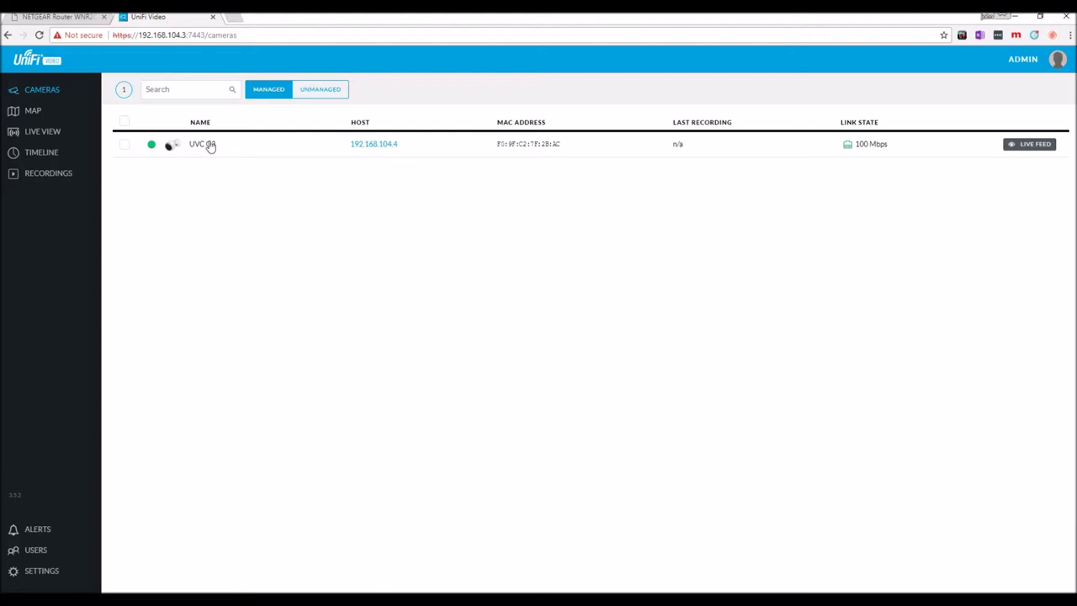
Reboot the UVC G3 and open its Recording tab with Motion Detection expanded and the zone editor up
left_click(211, 146)
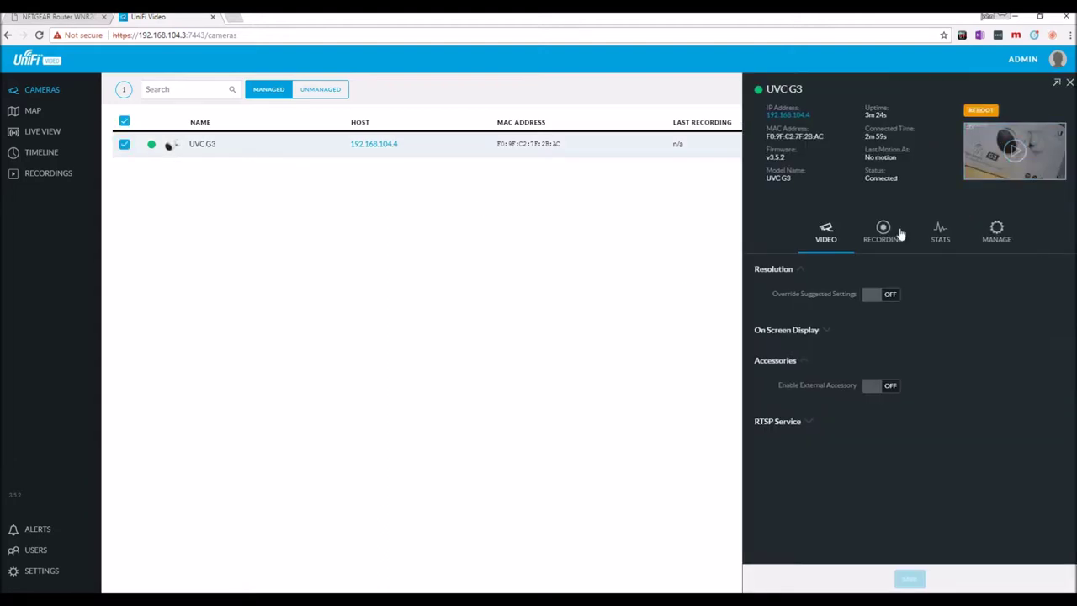
left_click(885, 236)
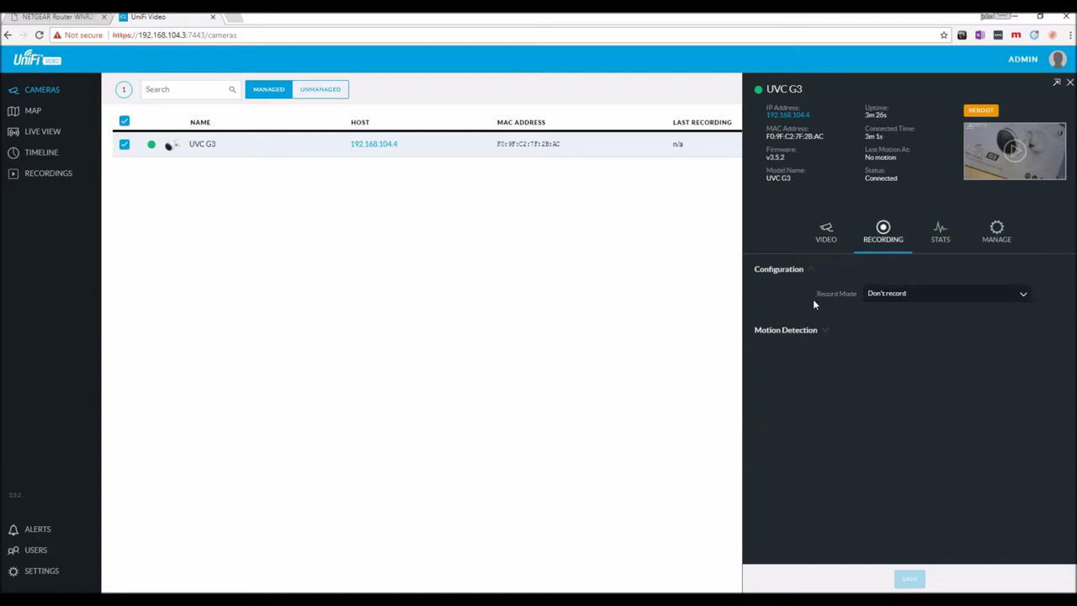
left_click(826, 330)
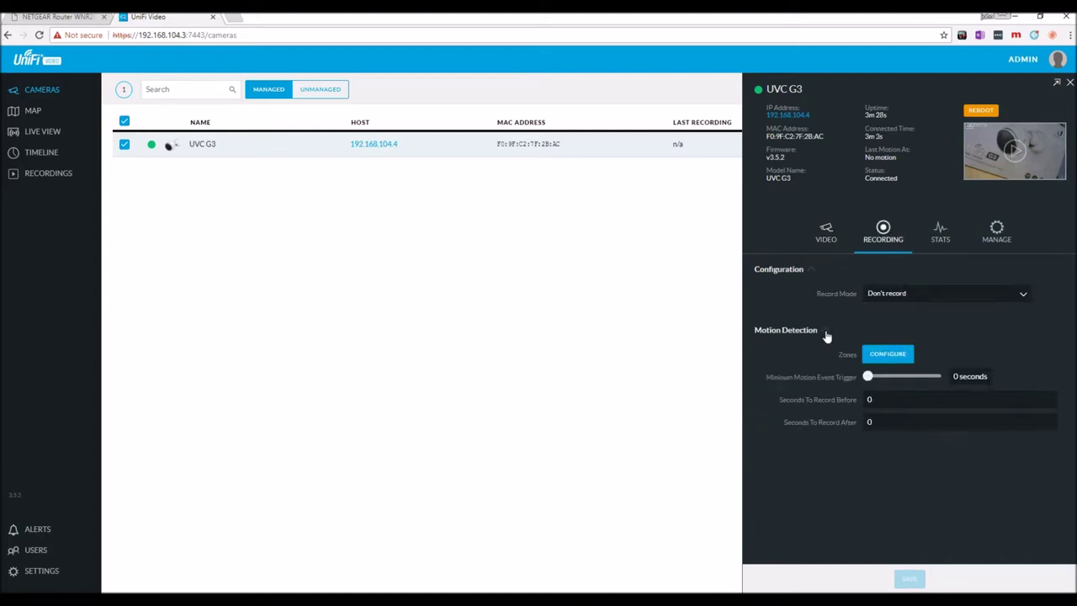
left_click(880, 401)
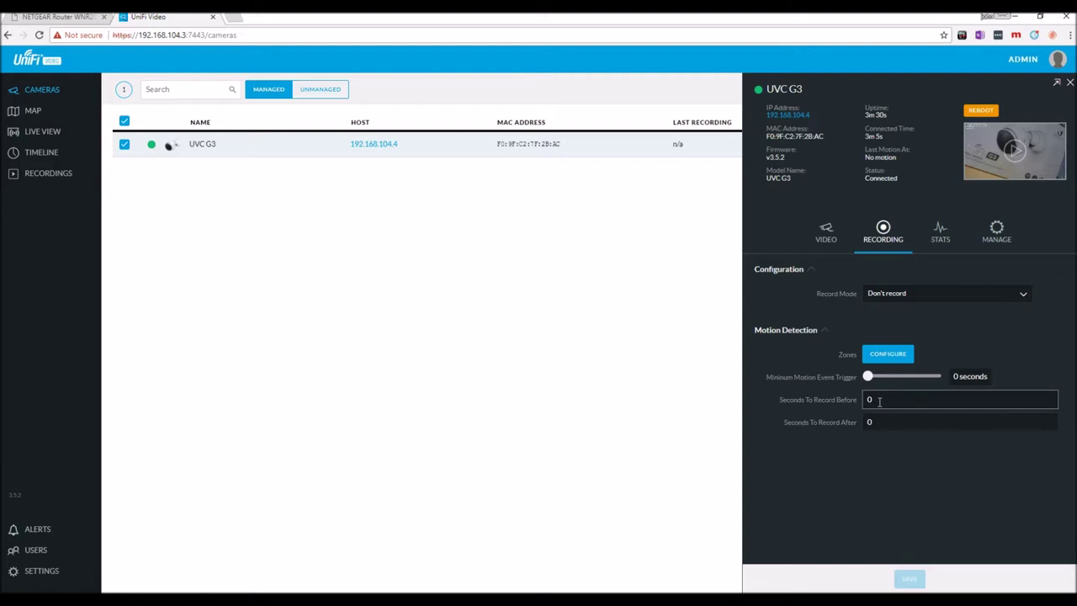
left_click(888, 356)
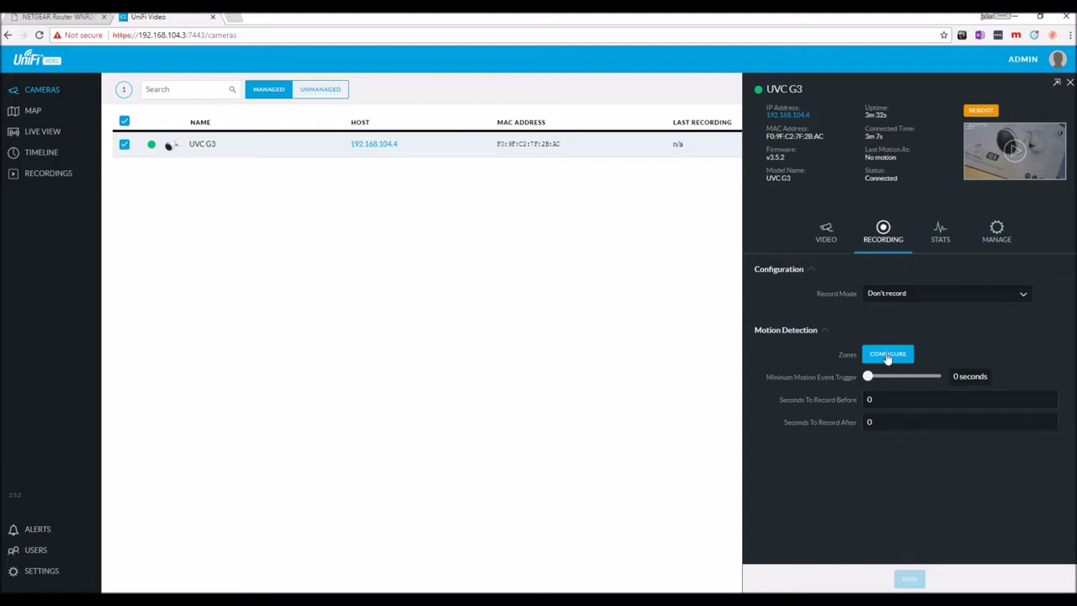
left_click(888, 354)
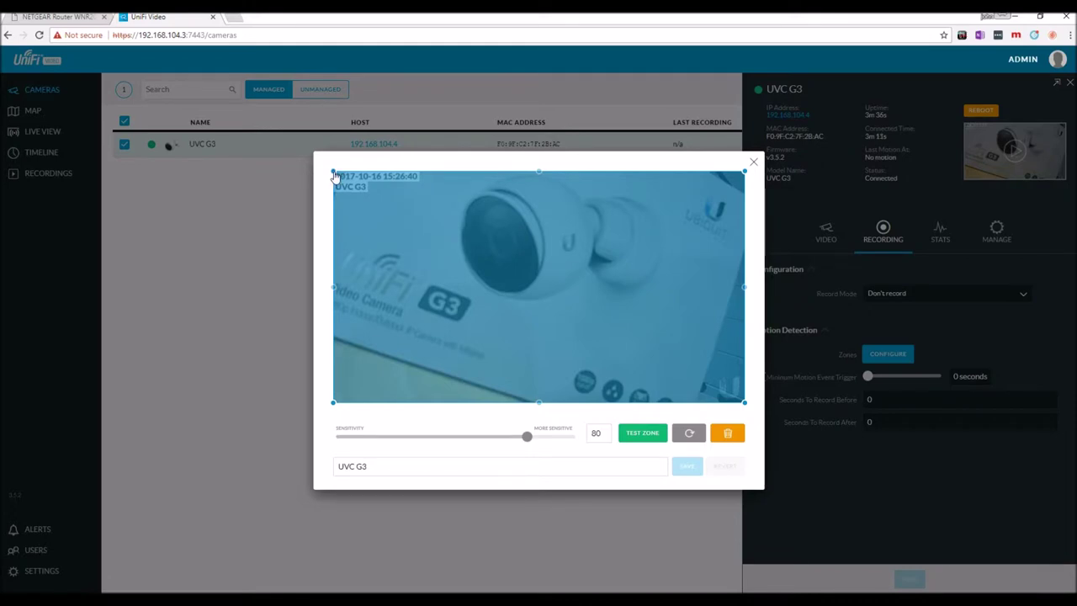
Pull the full-frame zone's top corners inward and outline a small four-corner zone at upper right
left_click_drag(334, 175, 369, 210)
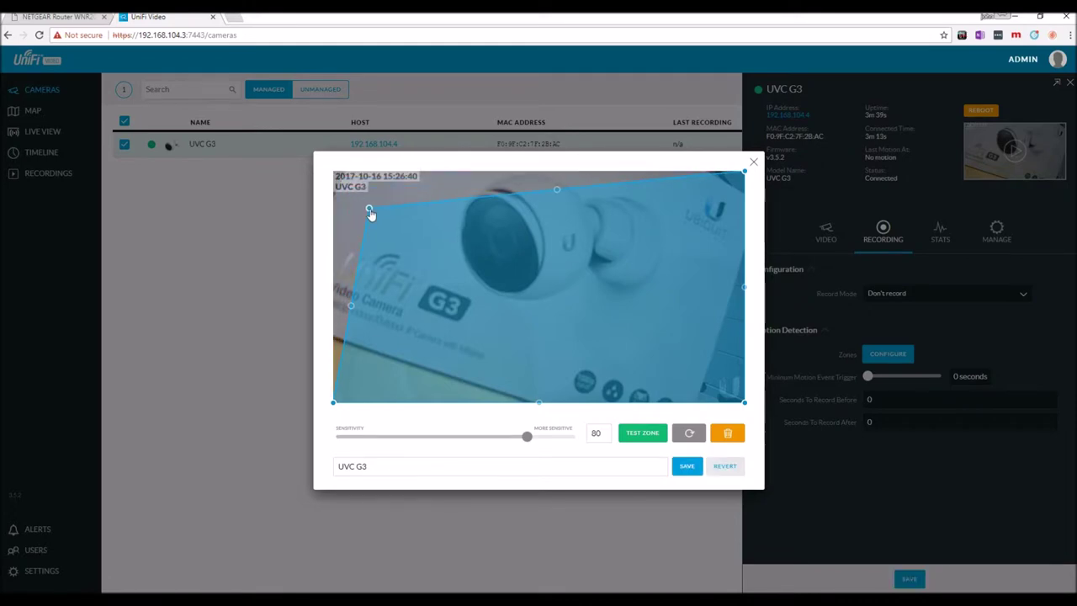
left_click_drag(744, 171, 648, 264)
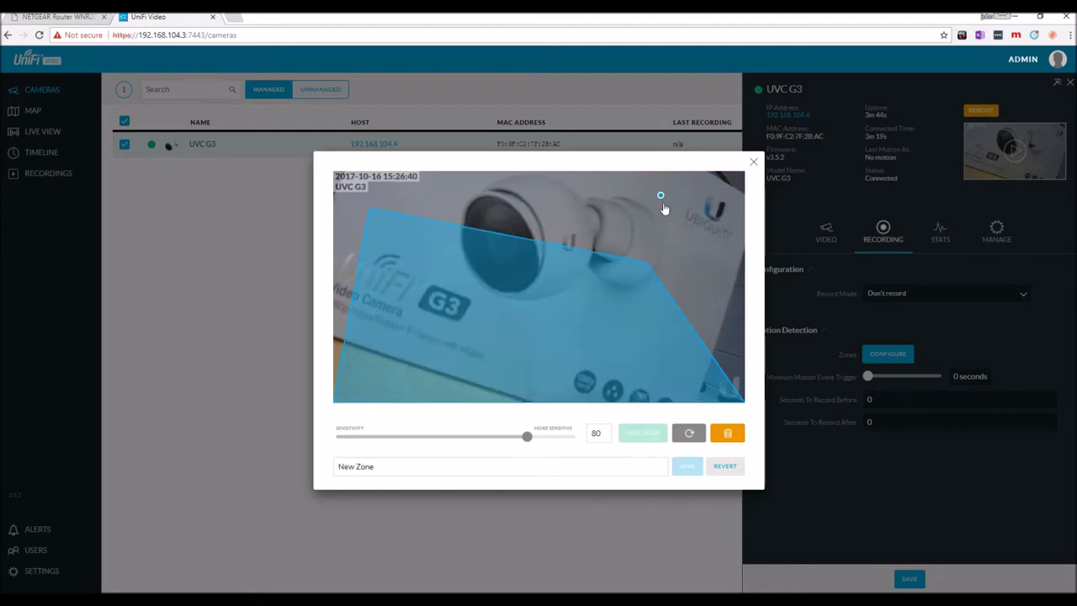
left_click(698, 203)
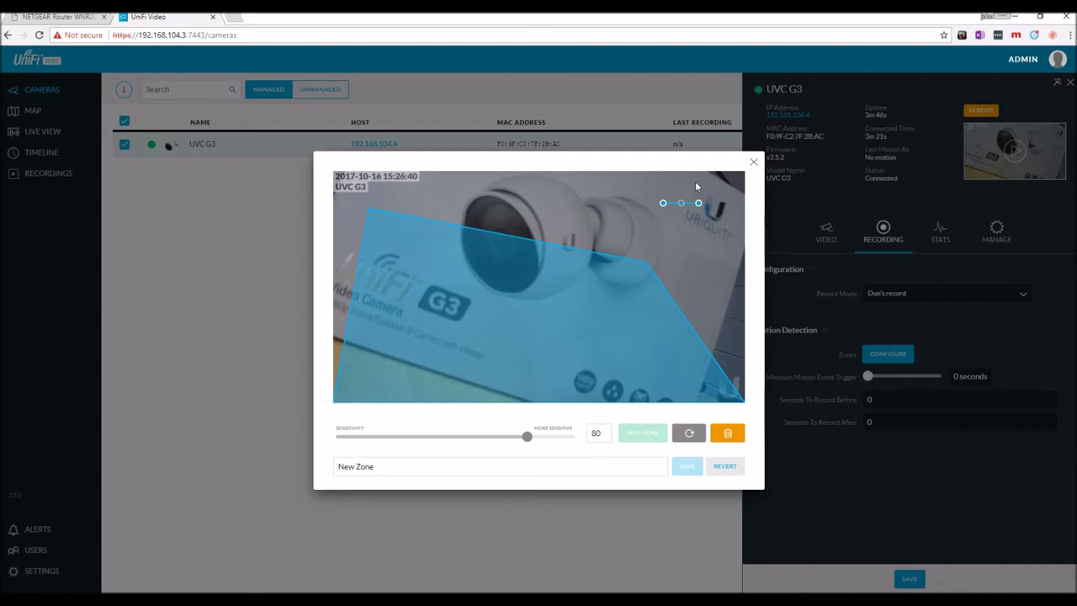
left_click(696, 176)
left_click(659, 174)
left_click(662, 202)
left_click(663, 204)
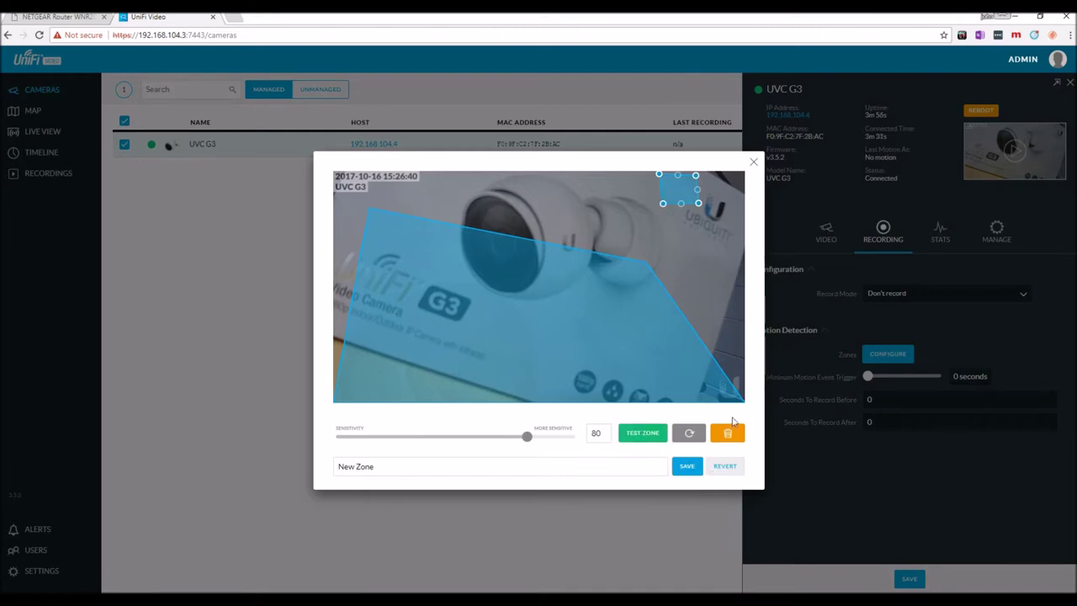
Delete the motion zone, close the editor and show the camera's CPU, memory and network stats
left_click(727, 434)
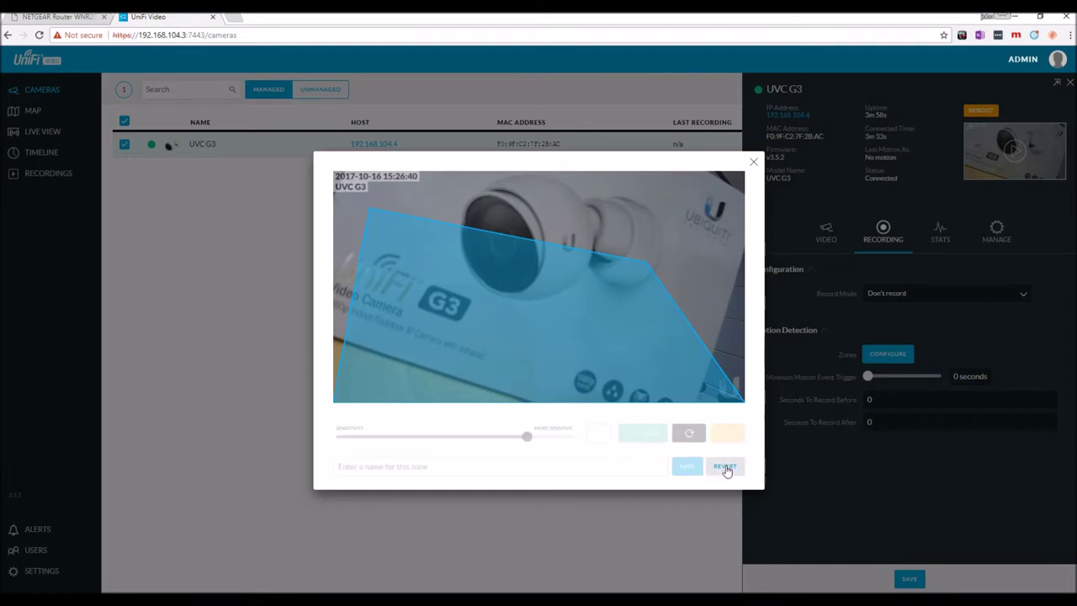
left_click(754, 164)
left_click(942, 240)
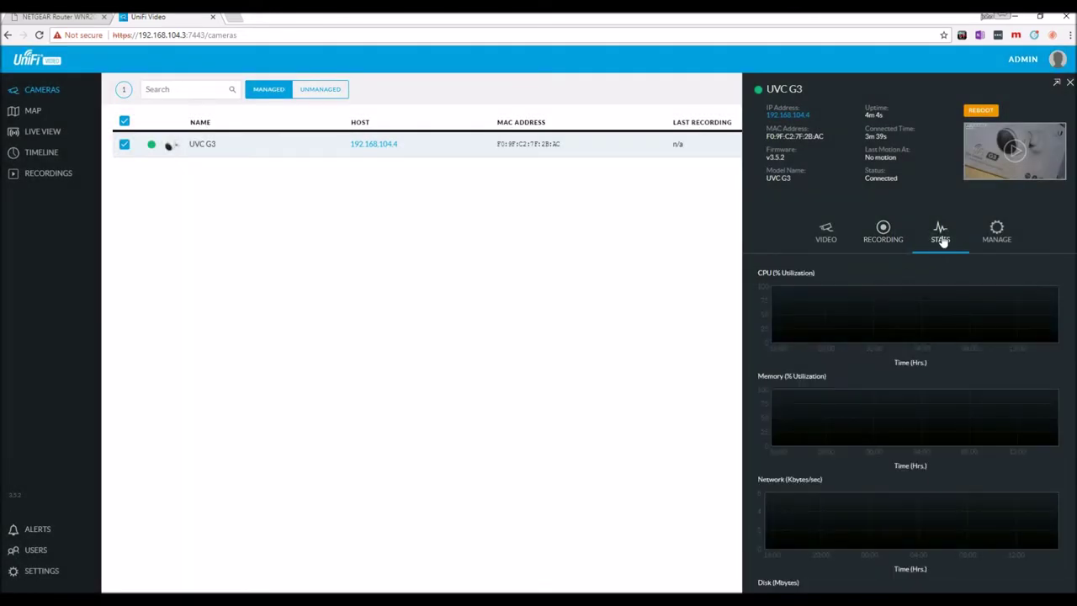
Review the UVC G3's Manage settings, including the unmanage options, and its Video settings
left_click(995, 238)
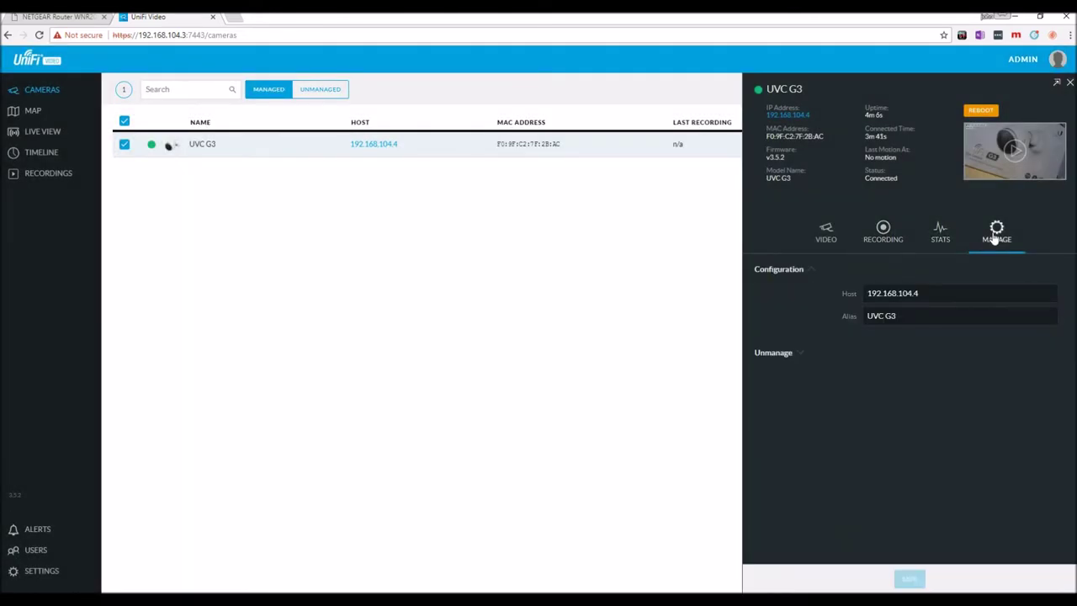
left_click(797, 357)
left_click(828, 239)
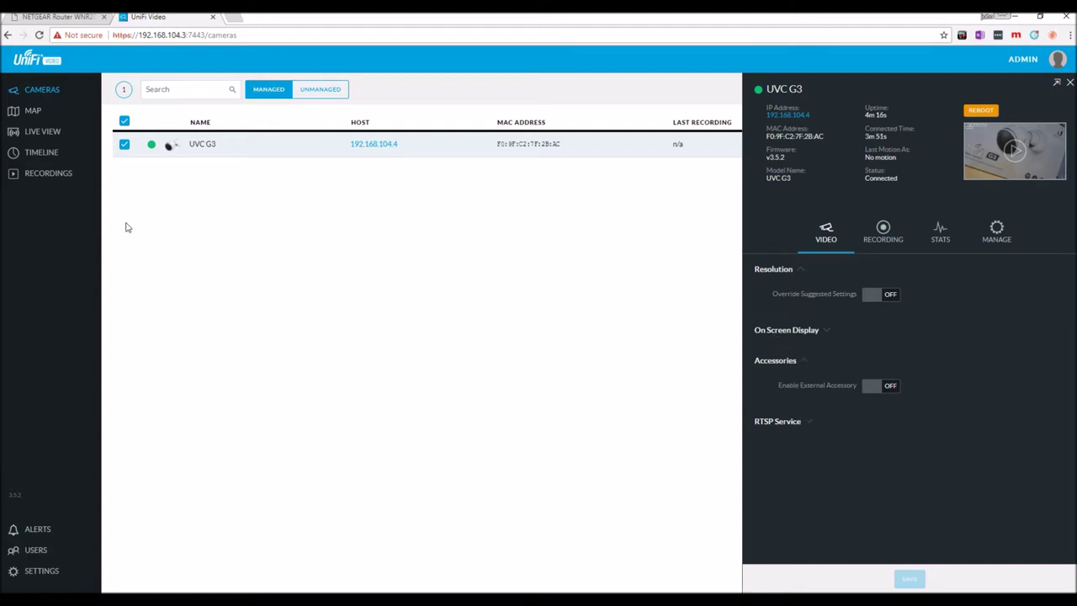
Check Recordings filtered to UVC G3, then All Cameras, and return to the Cameras list
left_click(55, 177)
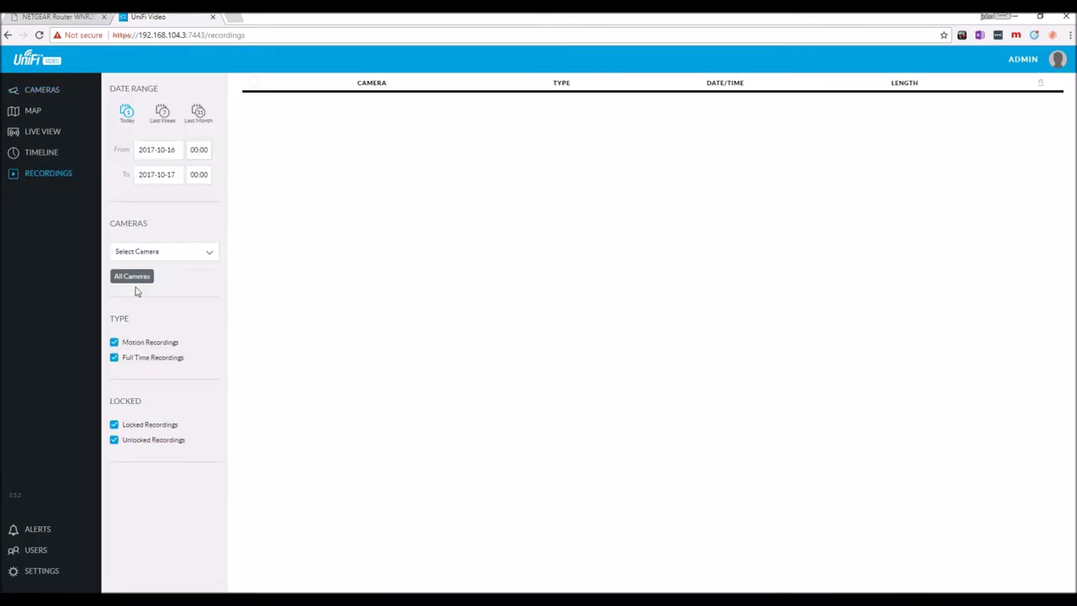
left_click(203, 256)
left_click(156, 266)
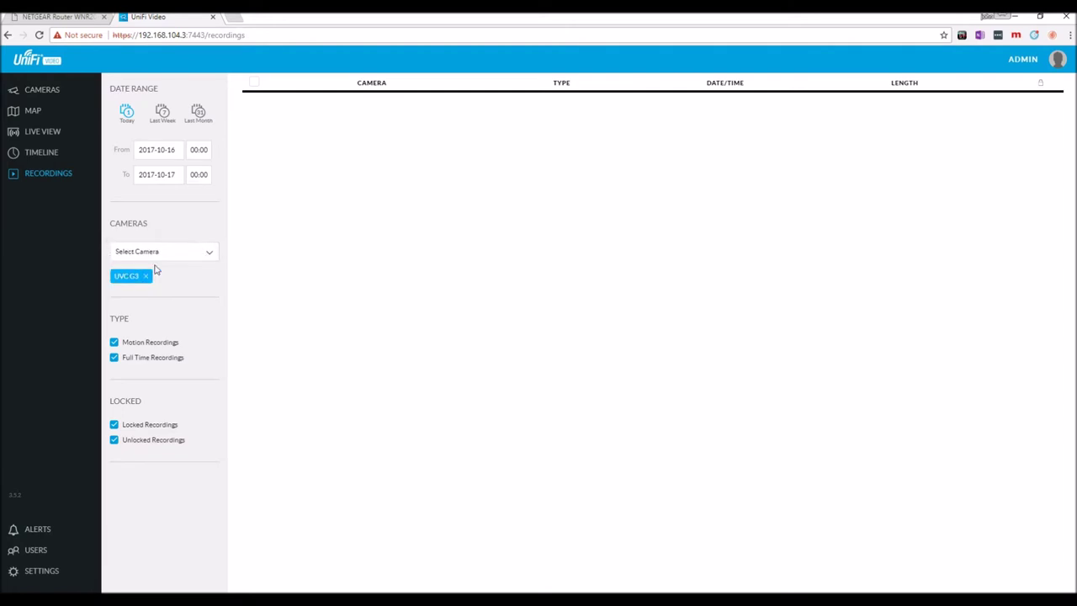
left_click(146, 276)
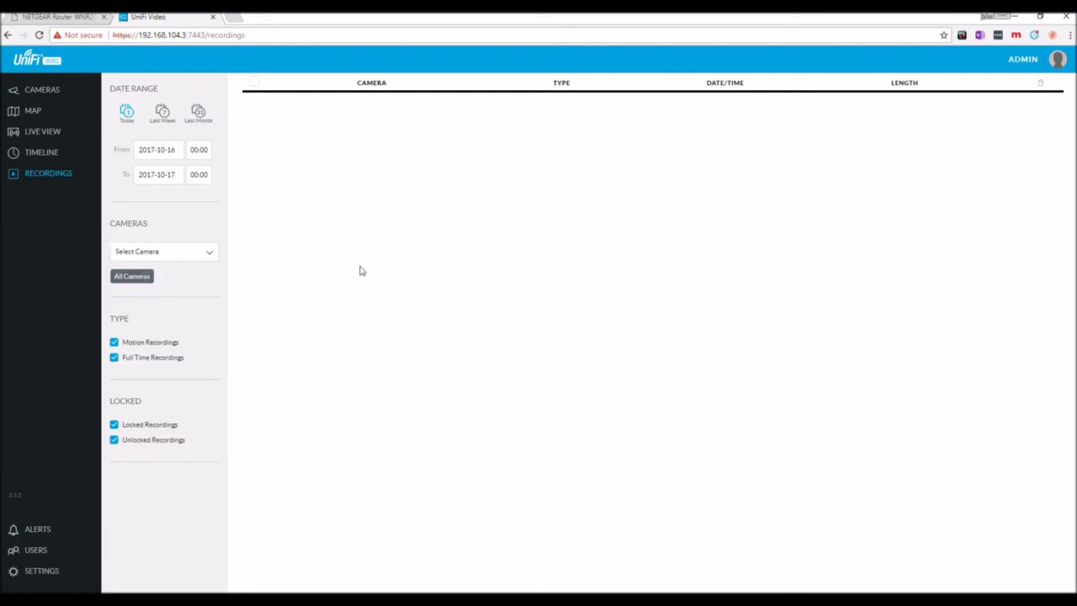
key("alt+Left")
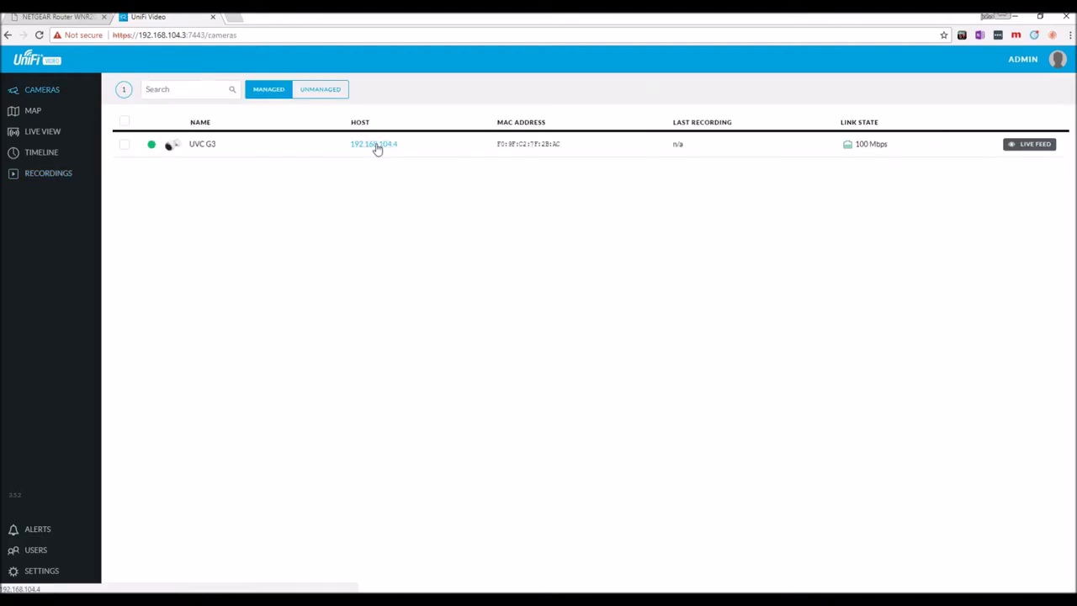
Sign in to the UVC G3's web interface with the camera username and password, declining Chrome's password saving
left_click(376, 145)
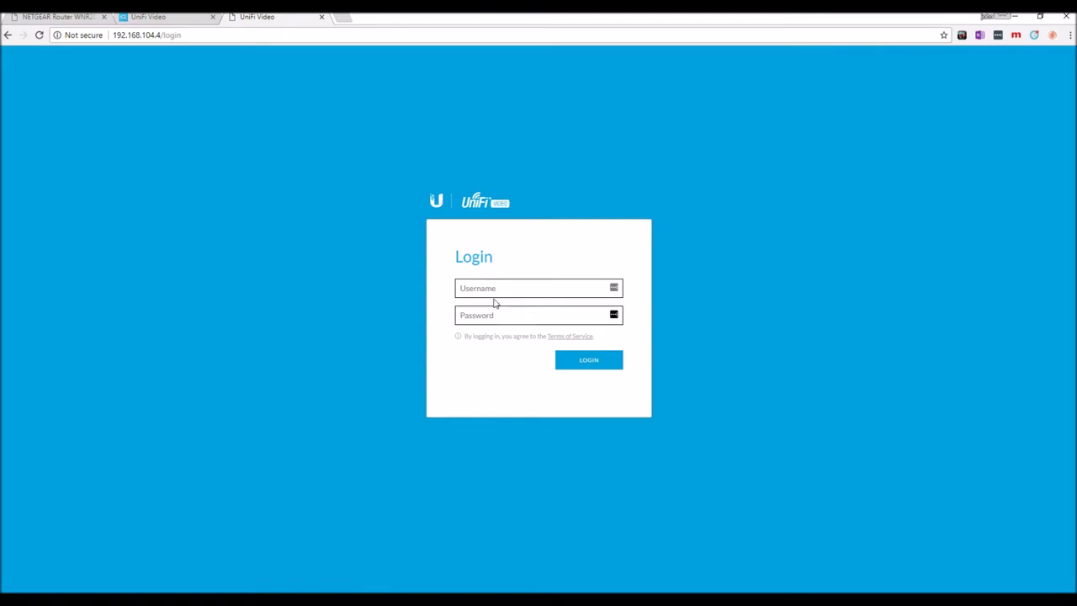
type("ubnt")
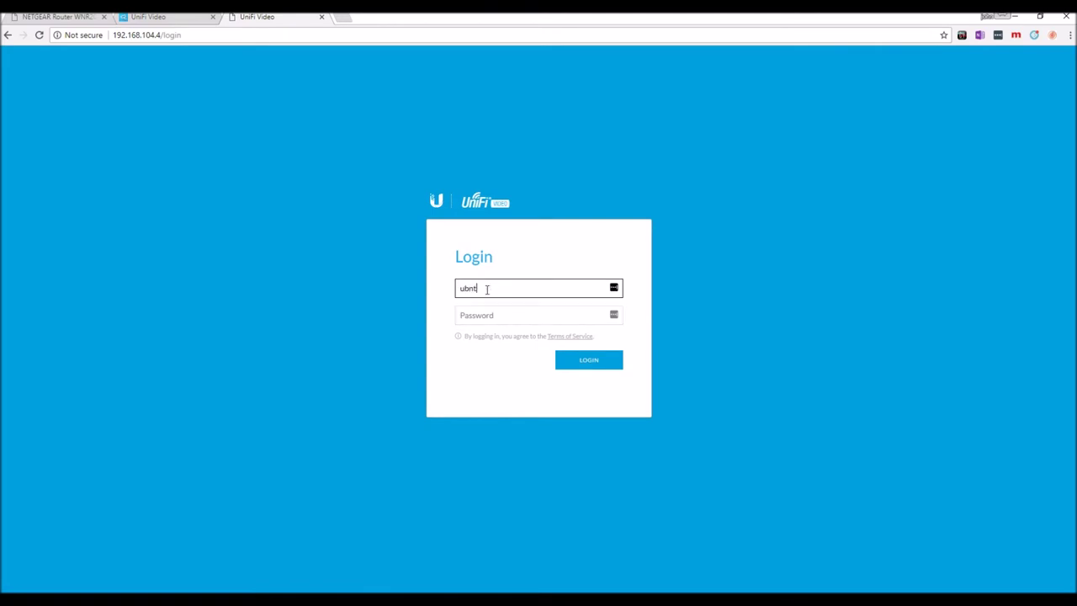
key("Tab")
type("ub")
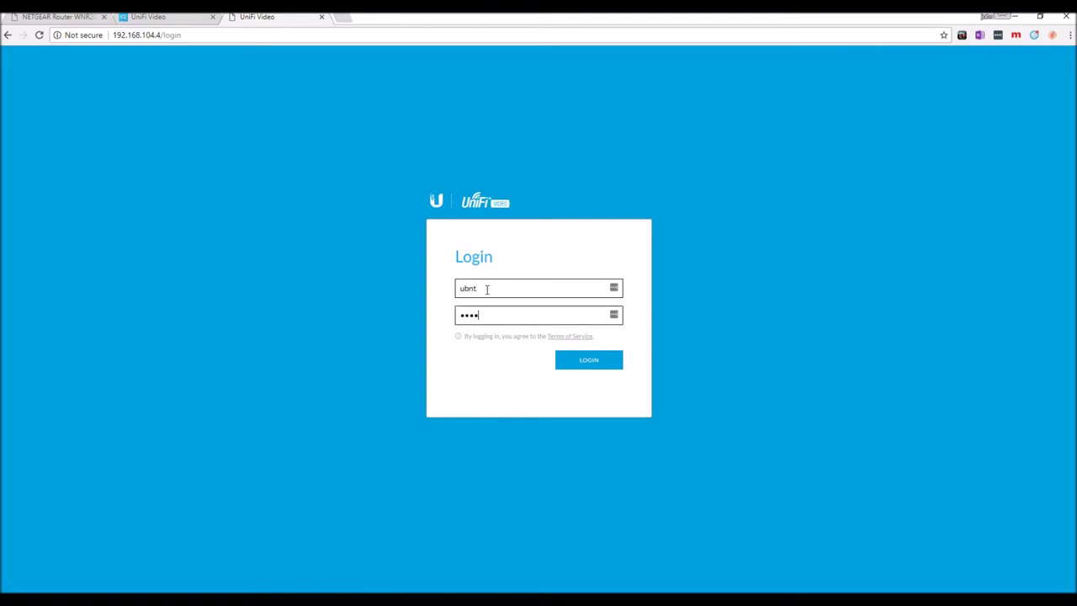
type("nt")
key("Return")
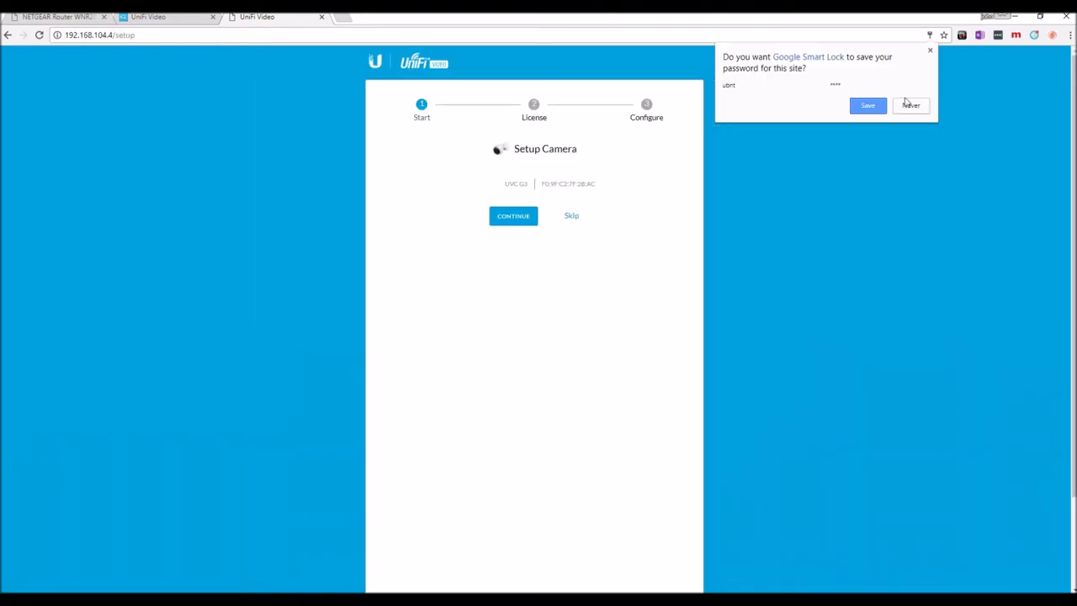
left_click(912, 106)
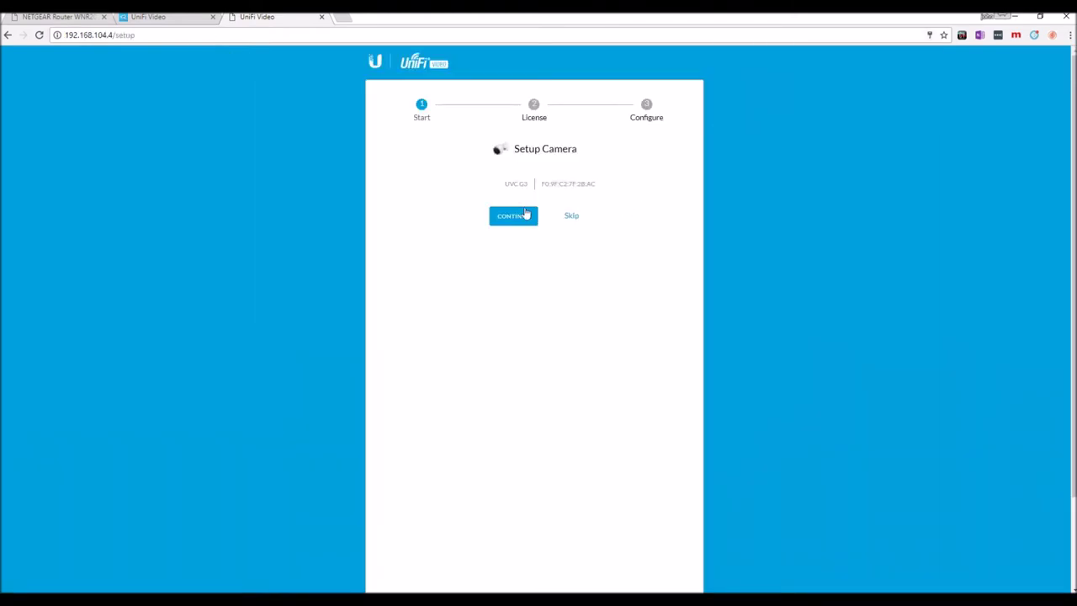
Accept the license agreement and set the camera's timezone to New York
left_click(512, 220)
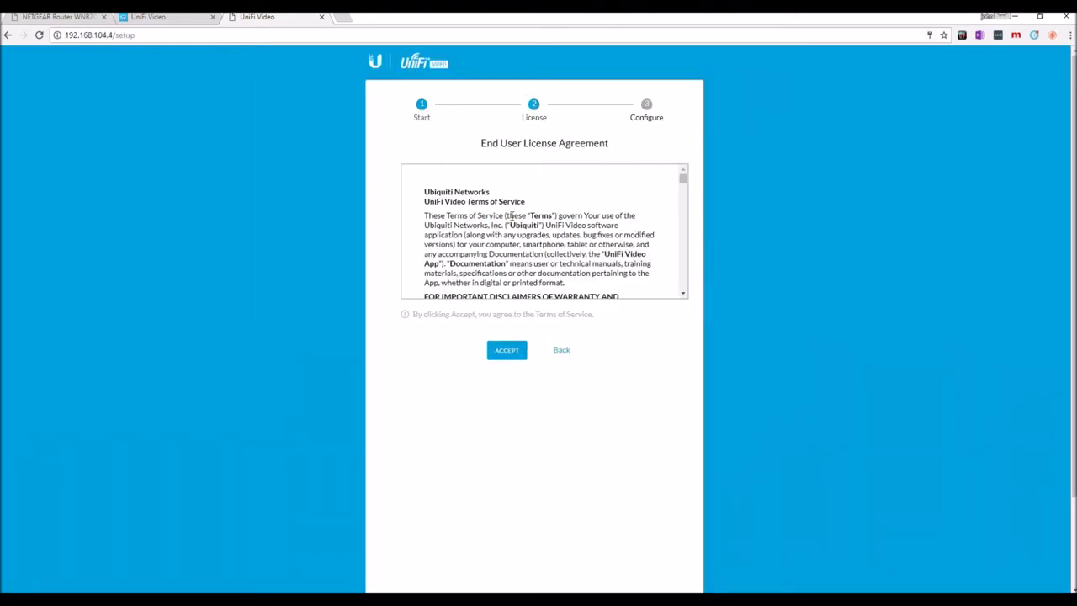
left_click(488, 357)
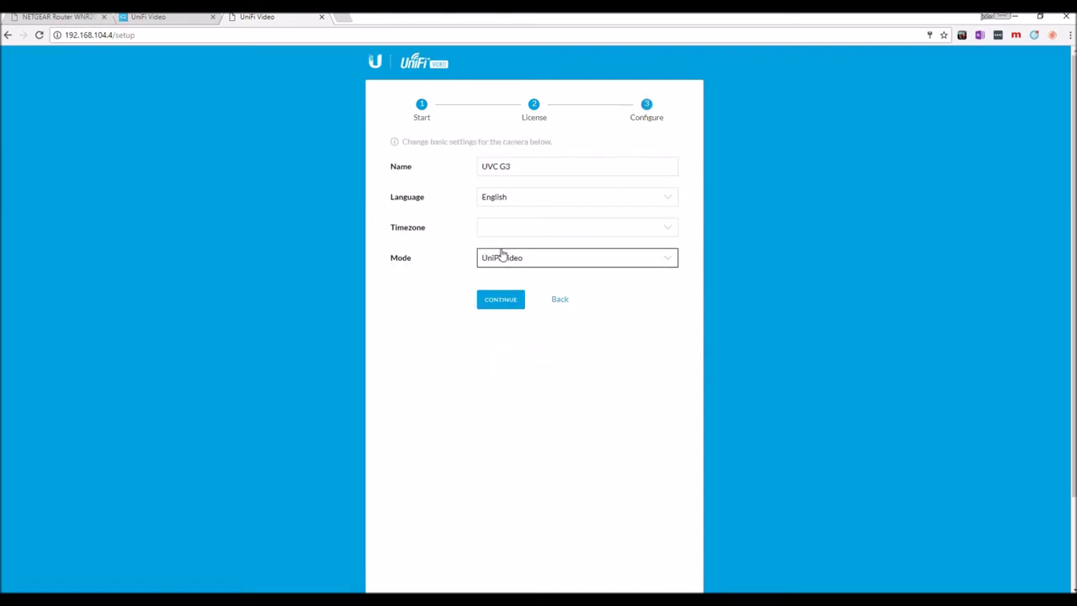
left_click(665, 231)
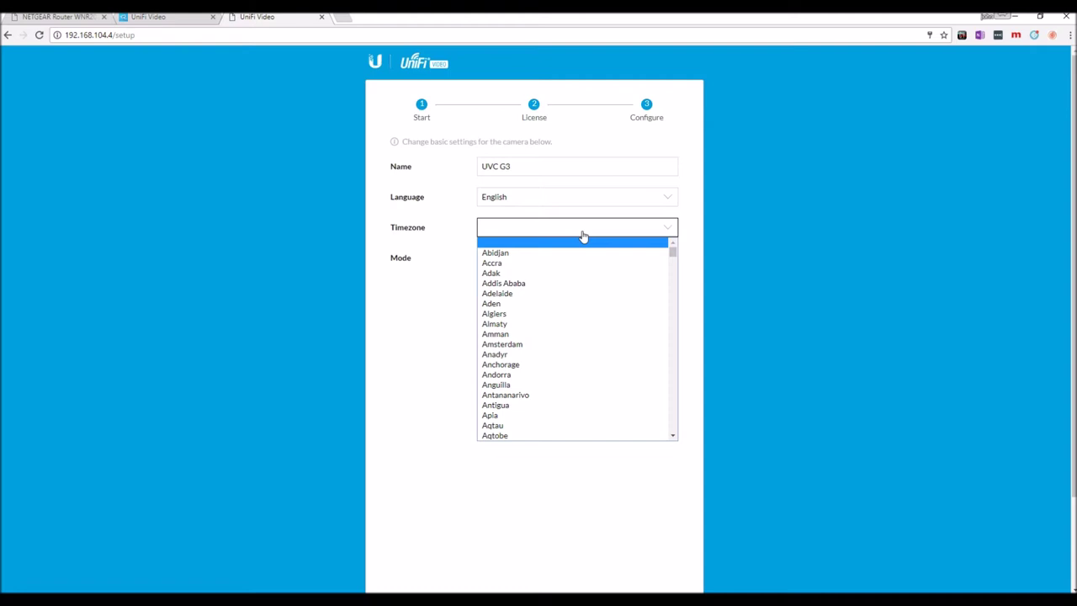
type("den")
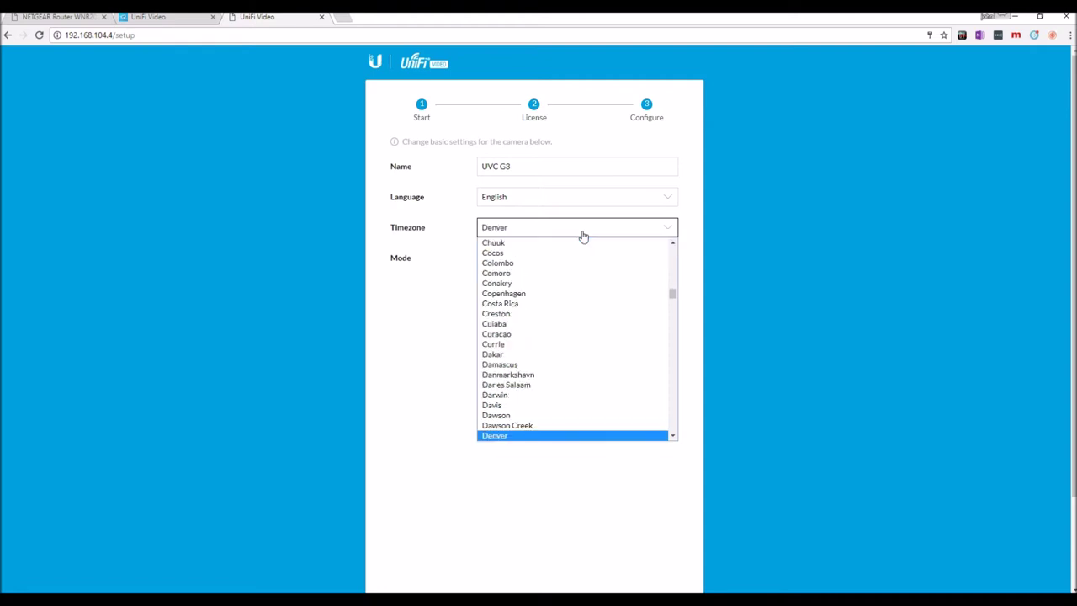
type("n")
key("Down")
key("Down")
key("Down")
key("Down")
key("Down")
key("Down")
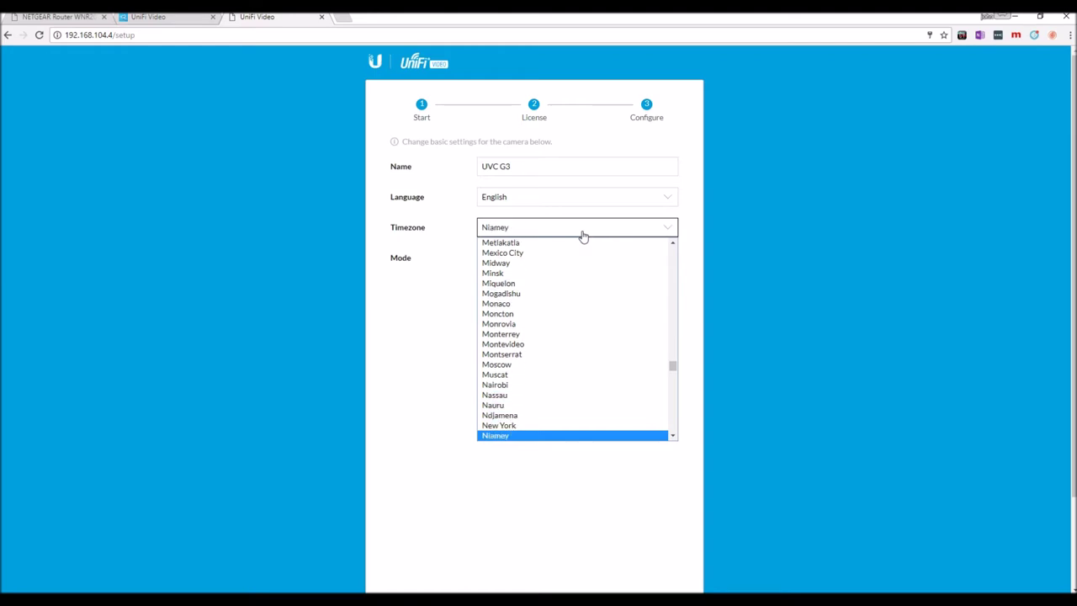
key("Down")
key("Down")
key("Down")
key("Down")
key("Down")
key("Down")
key("Down")
key("Down")
key("Down")
key("Down")
key("Down")
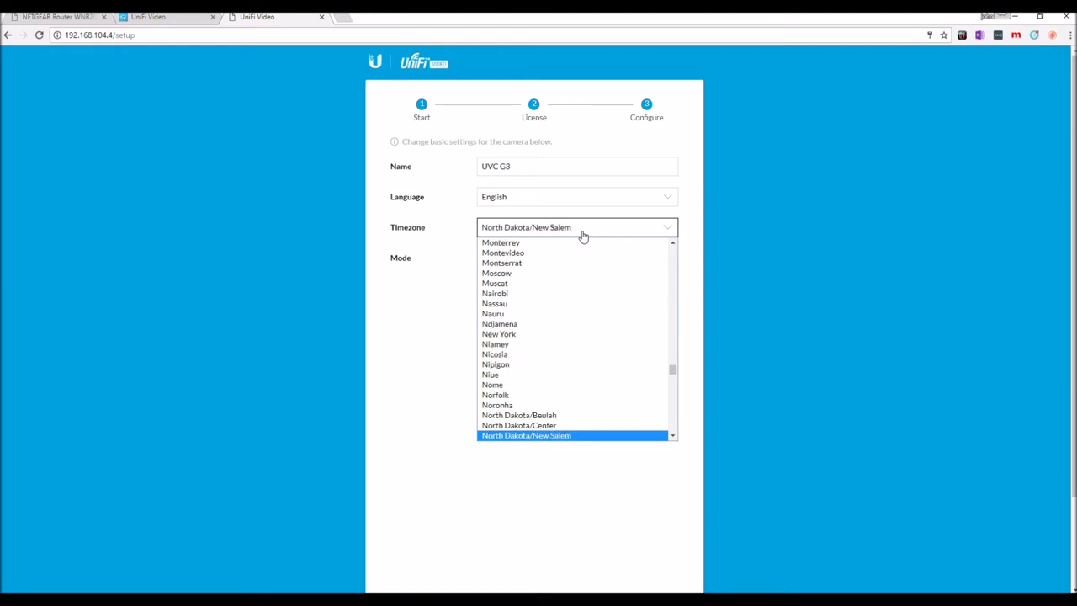
type("n")
key("Down")
key("Down")
key("Down")
key("Down")
key("Down")
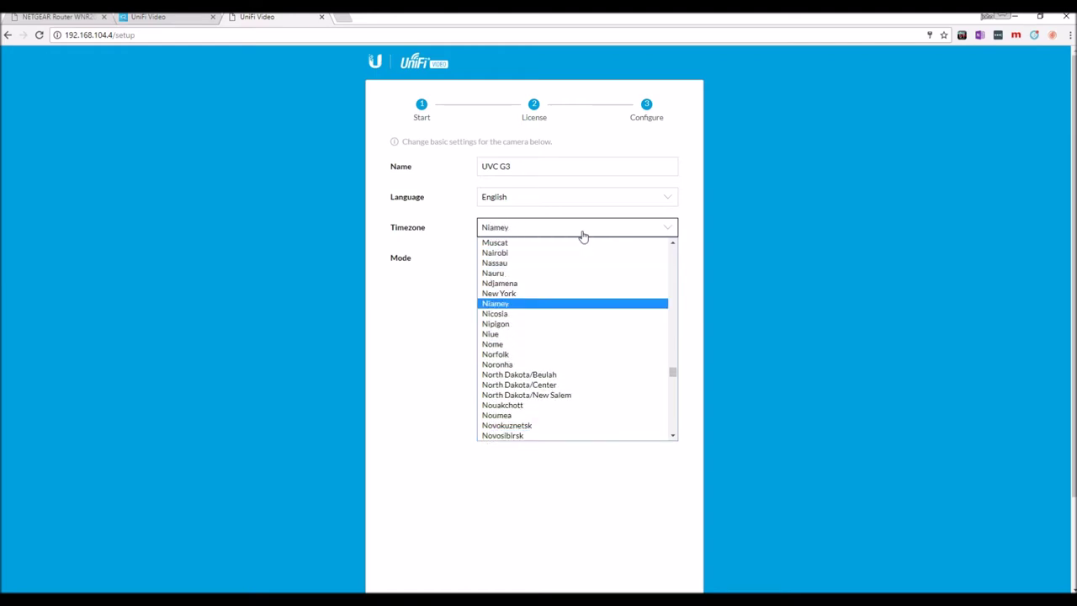
key("Up")
key("Return")
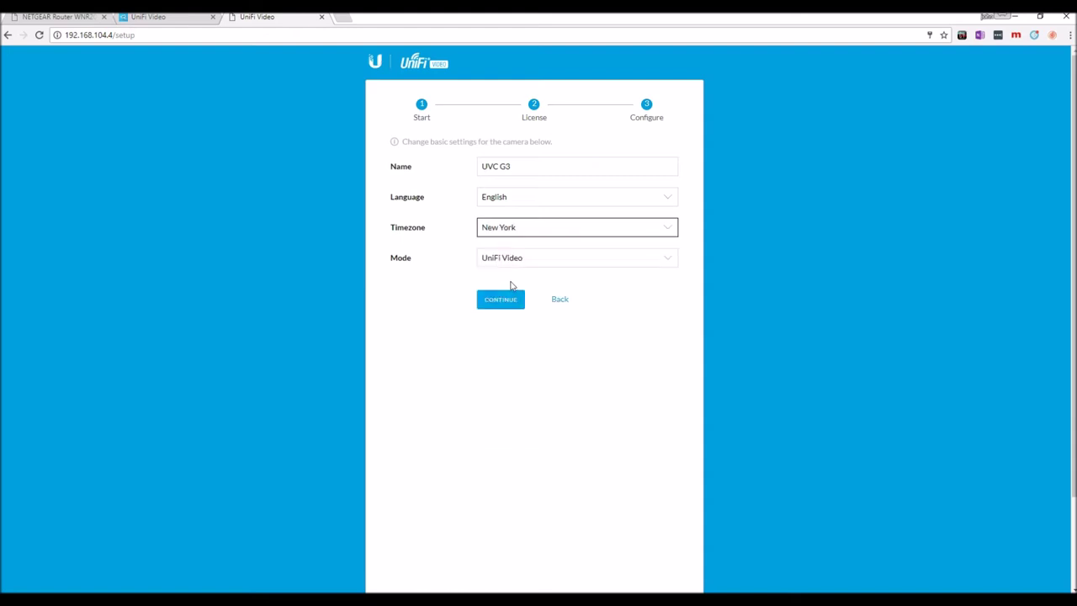
Keep the camera mode as UniFi Video and finish the setup wizard
left_click(662, 267)
left_click(641, 266)
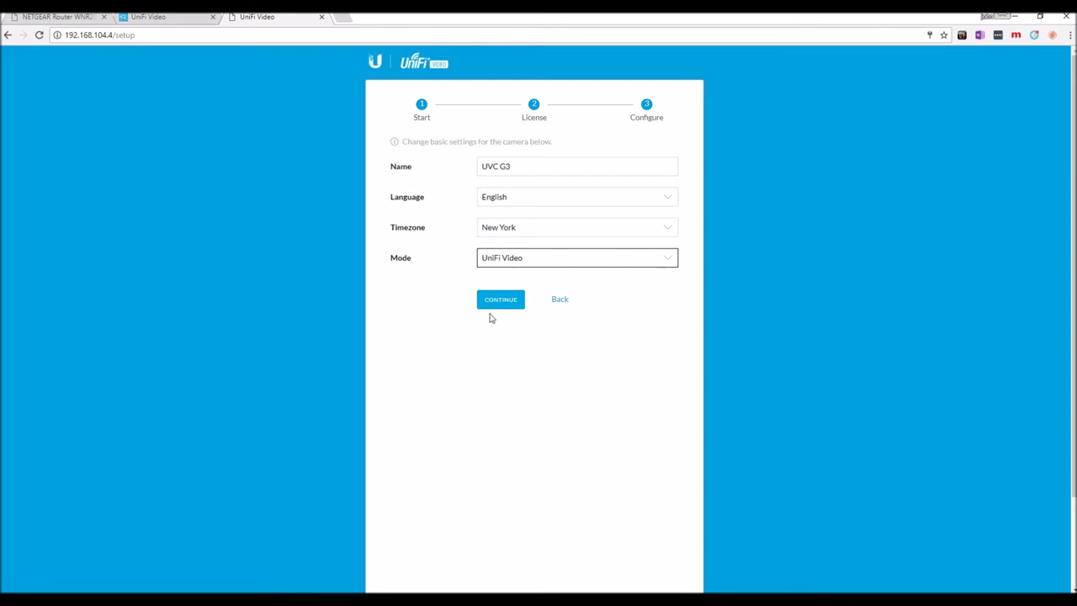
left_click(500, 300)
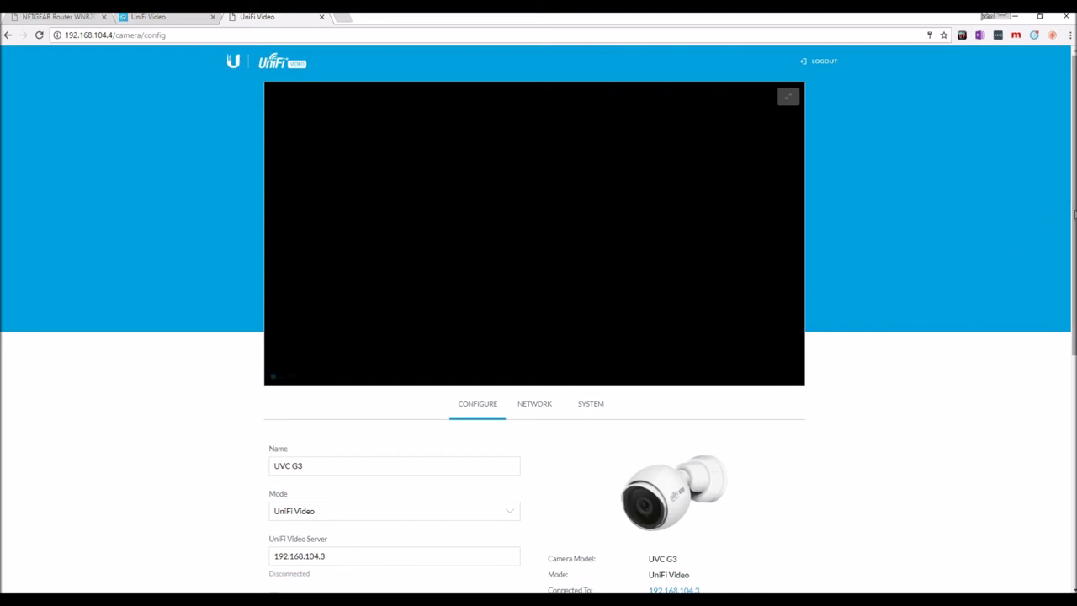
Look over the Network and System tabs, returning to Configure where server 192.168.104.3 shows Connected
scroll(565, 318, "down", 2)
left_click(289, 392)
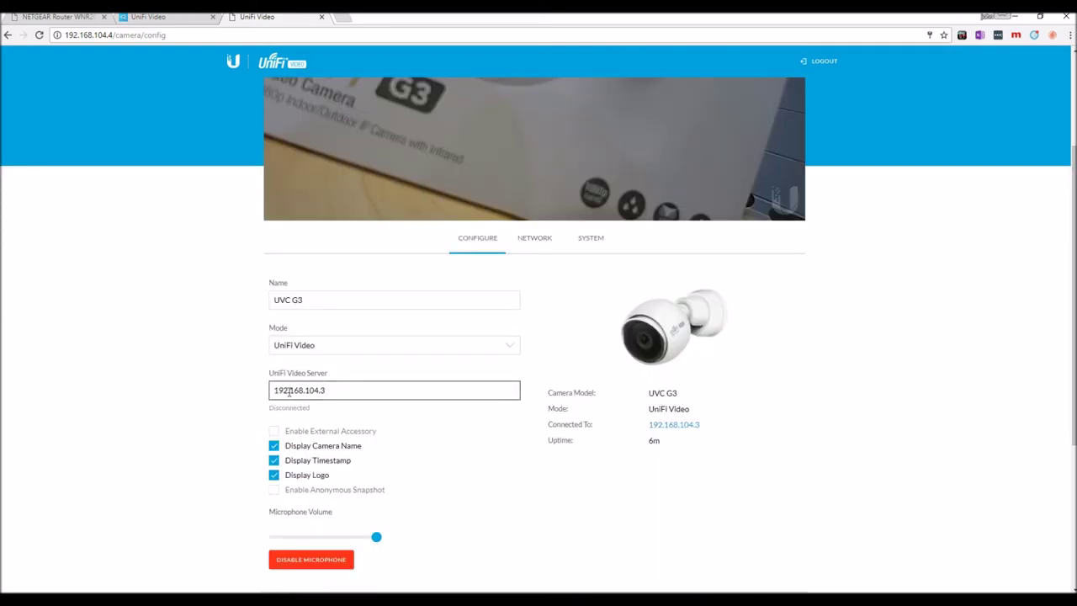
left_click(525, 286)
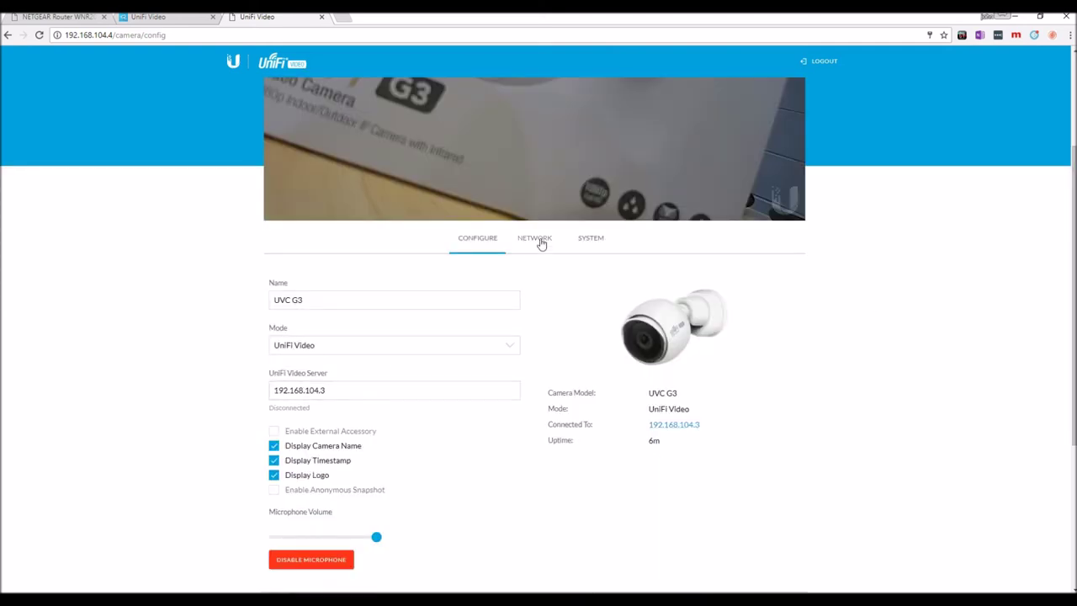
left_click(541, 243)
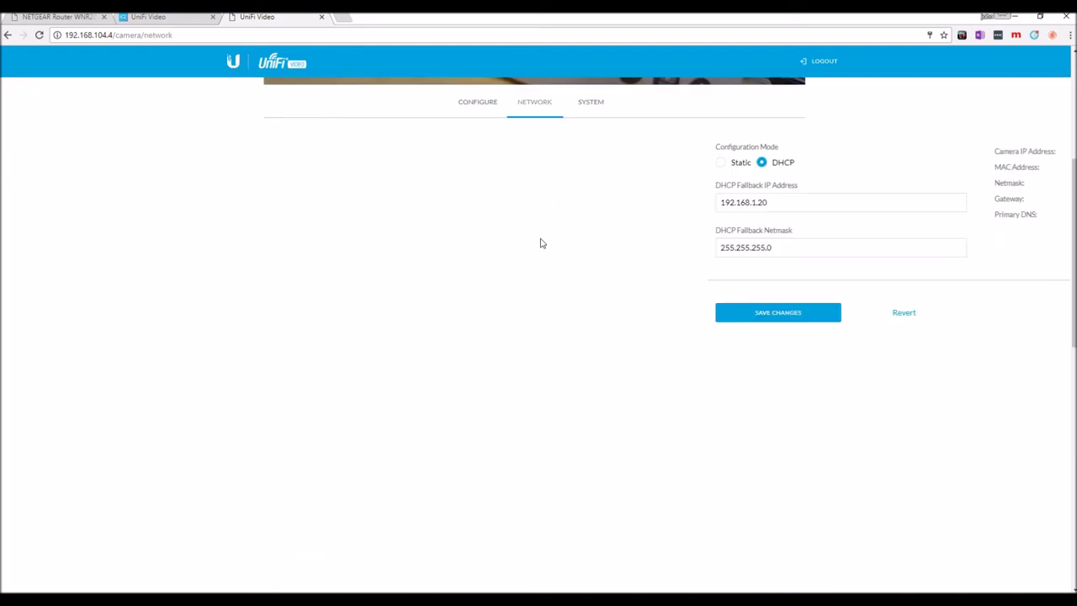
left_click(590, 98)
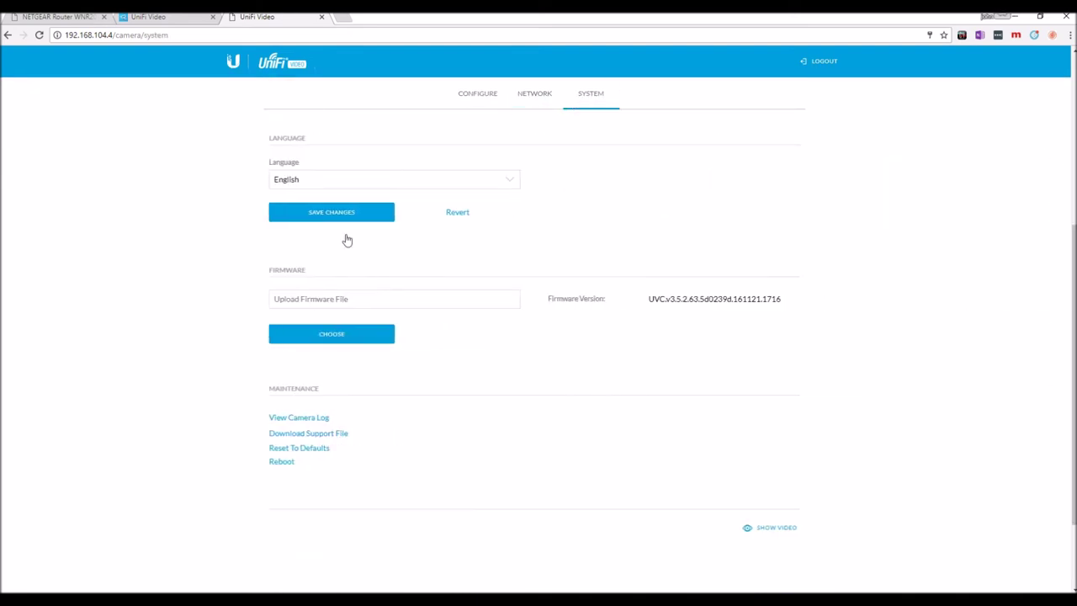
left_click(479, 97)
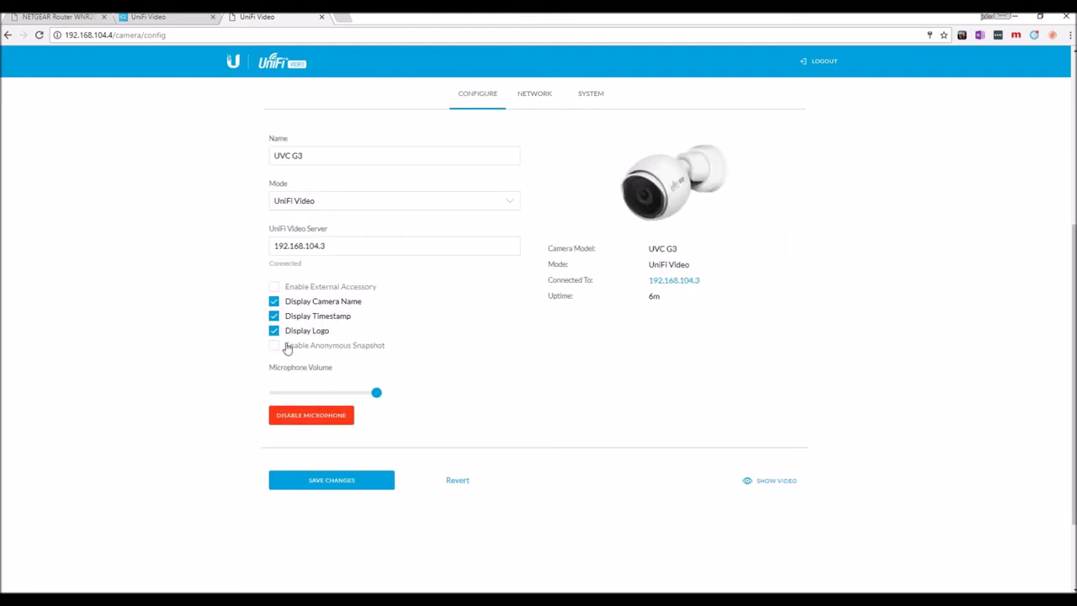
left_click(288, 156)
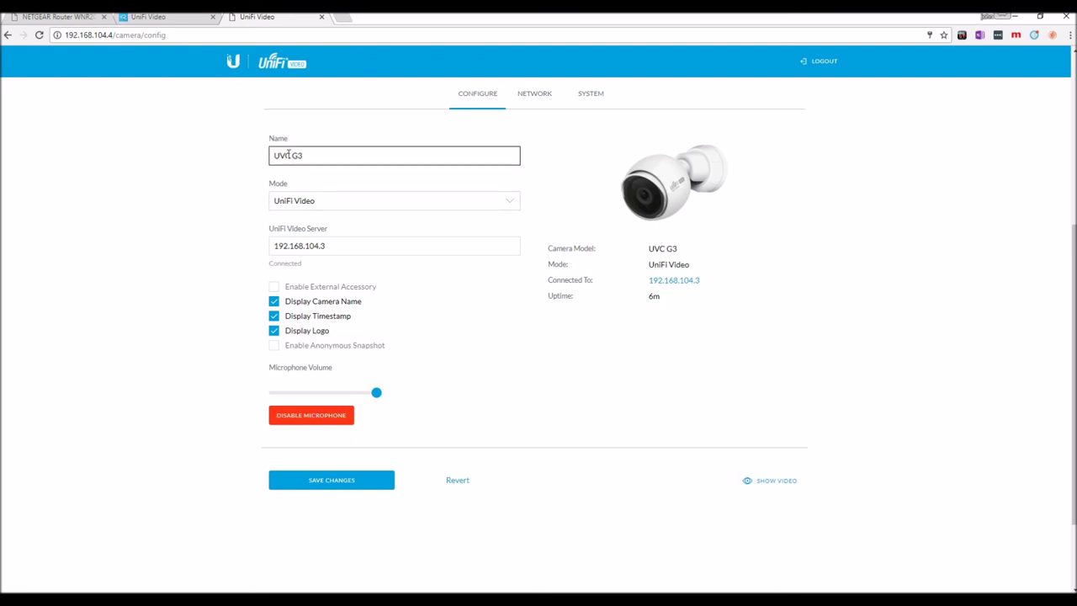
Replace the name UVC G3 with 'Camera 1', save the change, and show the live video again
left_click_drag(306, 155, 236, 169)
key("BackSpace")
type("Camera 1")
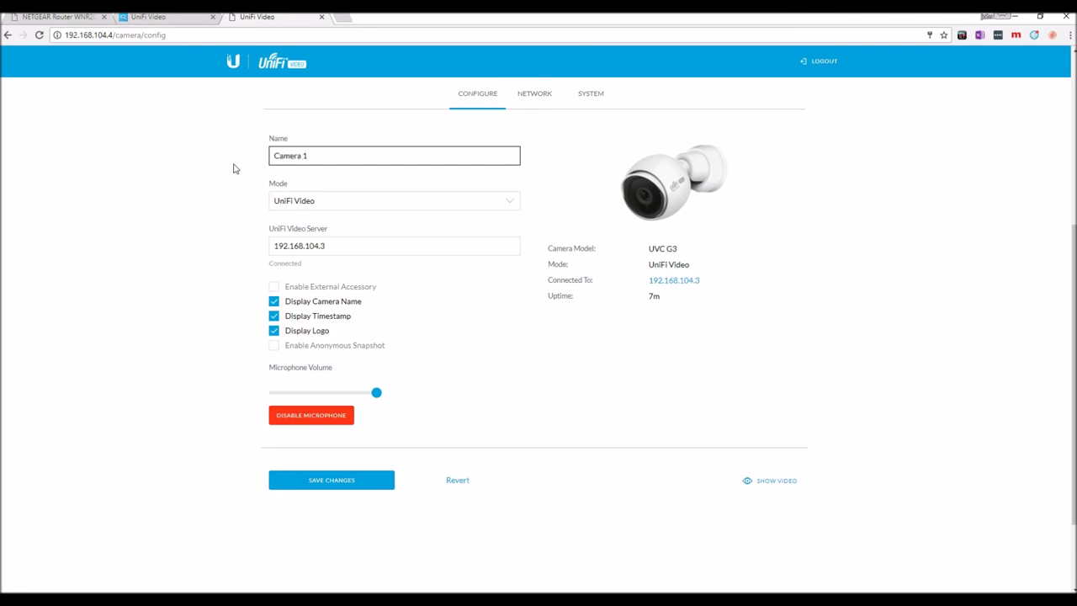
left_click(308, 481)
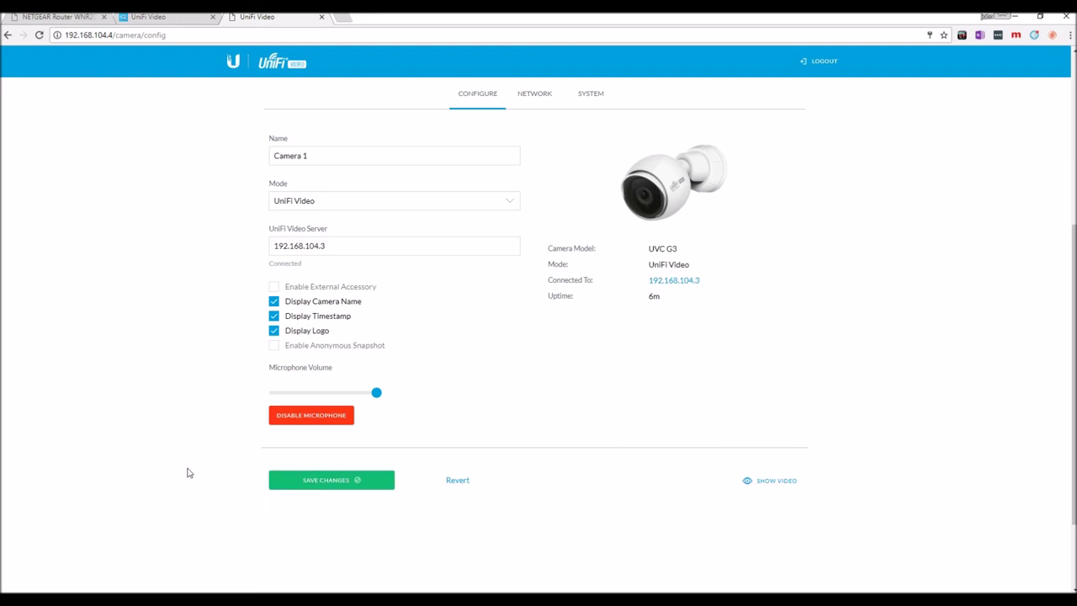
left_click(765, 483)
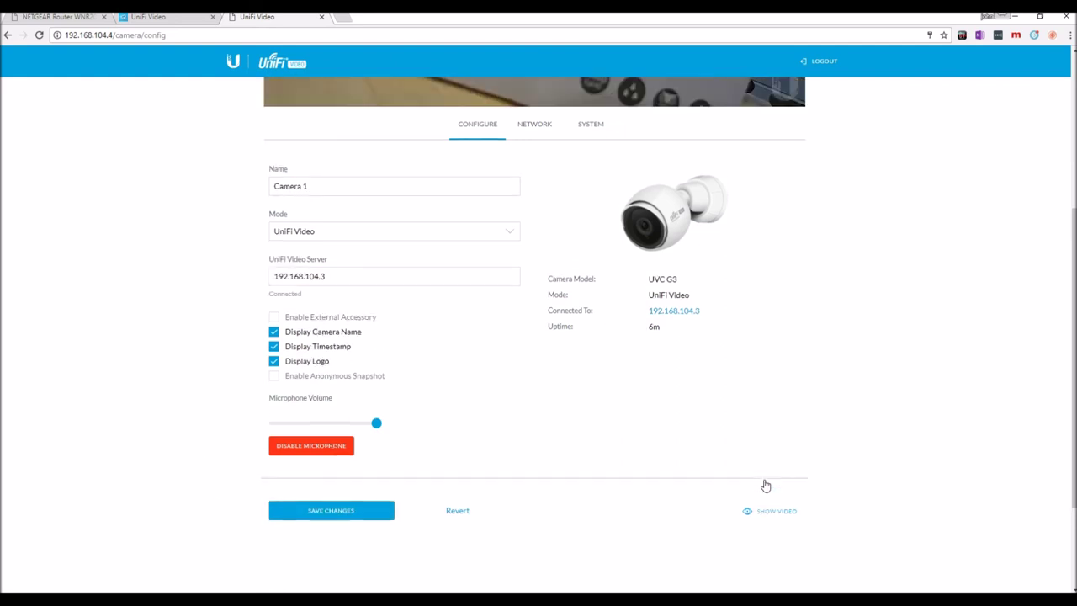